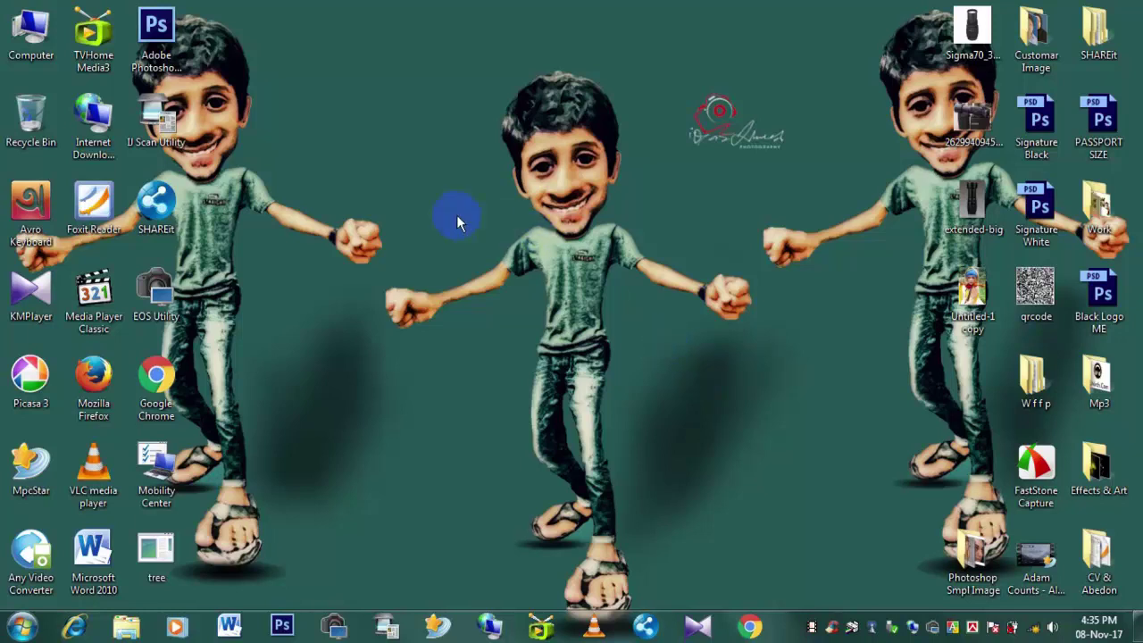
- Launch Photoshop CS6 and open Untitled-1 copy.JPG from the Desktop
double_click(156, 40)
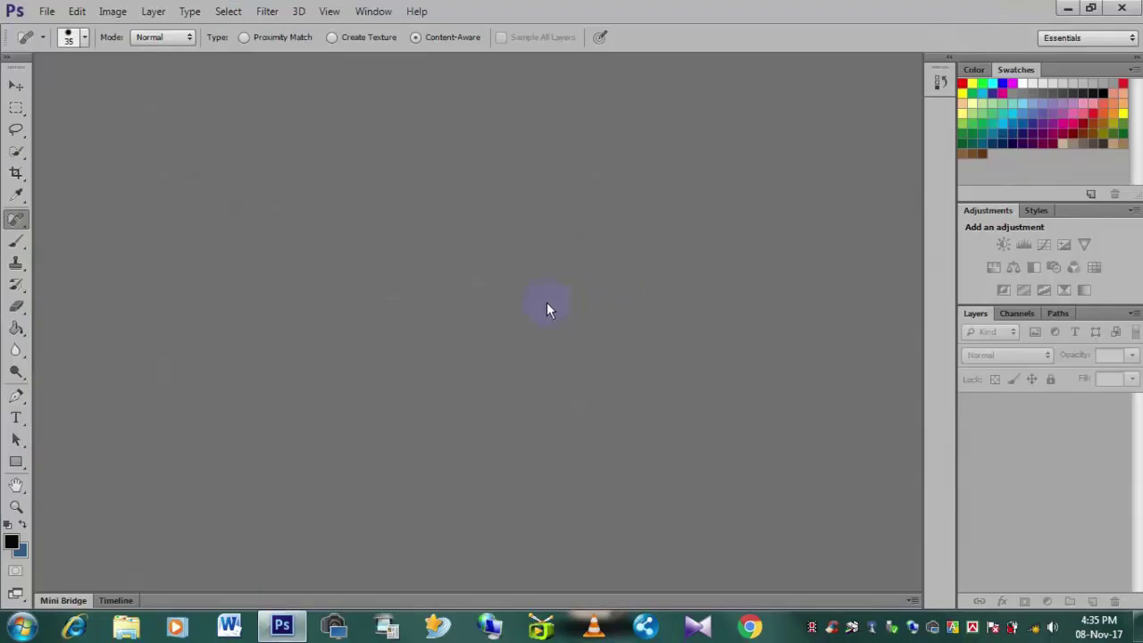
click(14, 86)
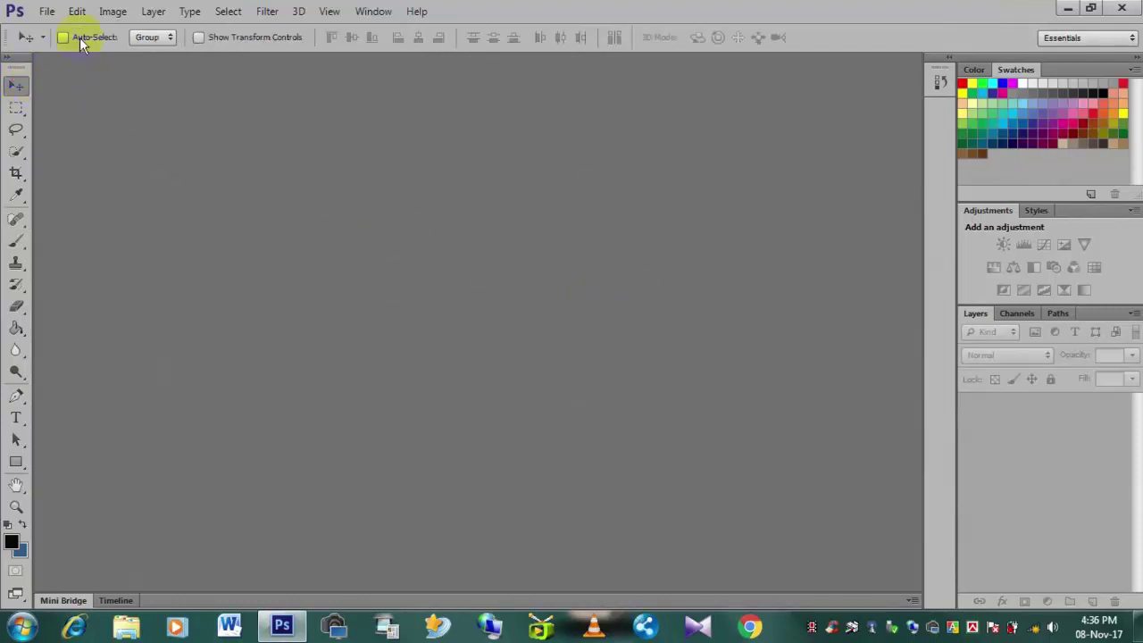
click(47, 10)
click(116, 45)
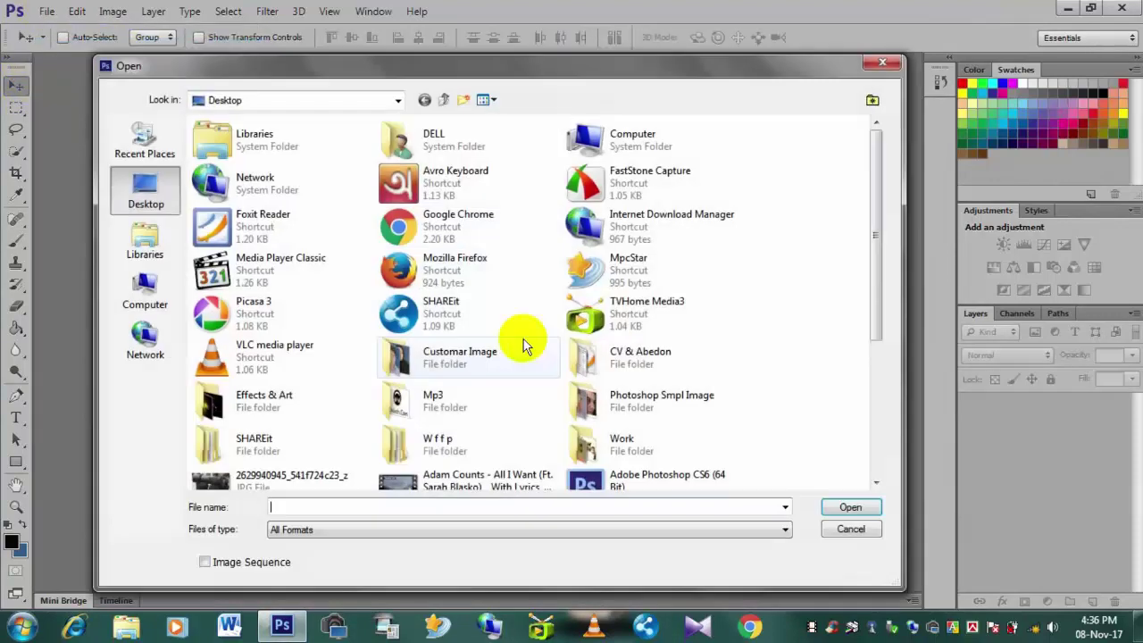
drag(902, 439, 1027, 429)
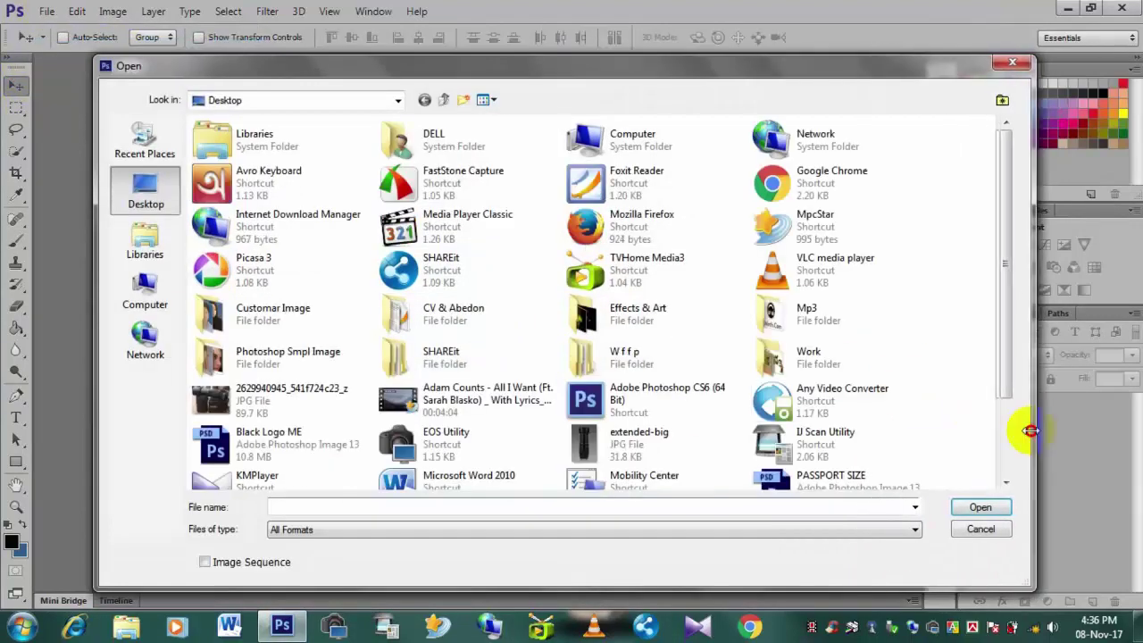
scroll(945, 345, down, 3)
click(479, 467)
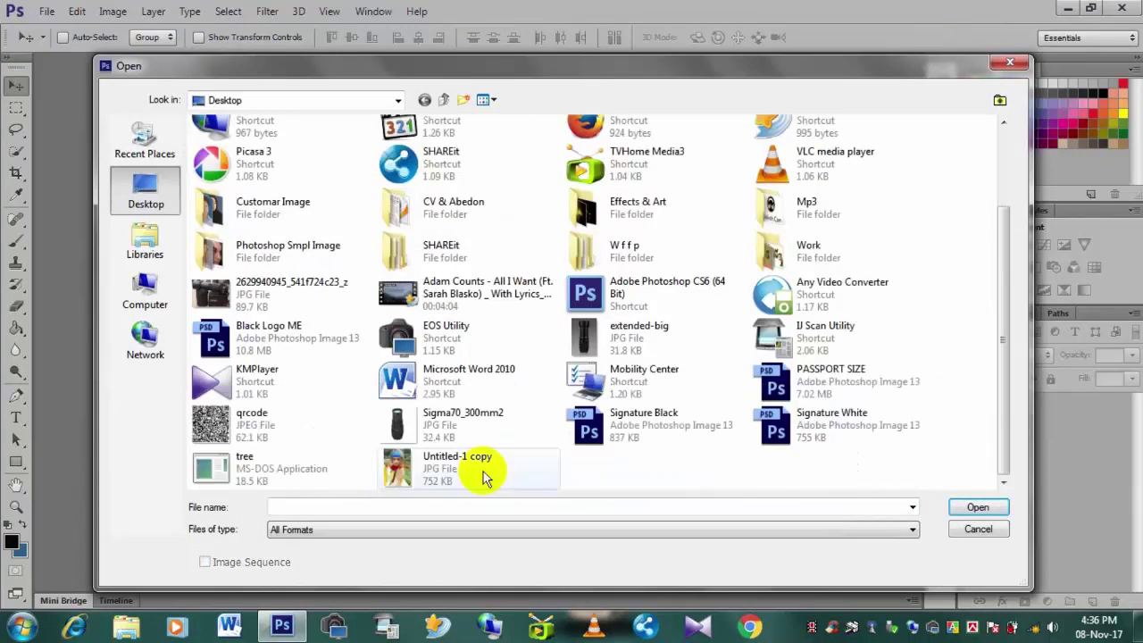
click(977, 506)
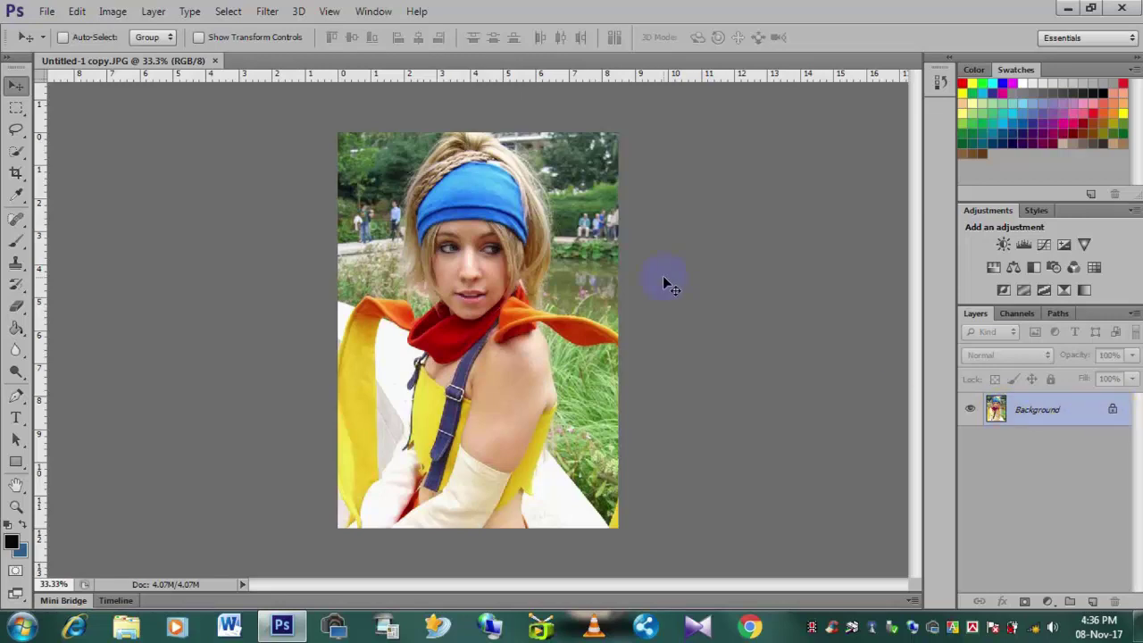
- Convert the locked Background into an editable layer named Layer 0
double_click(1040, 415)
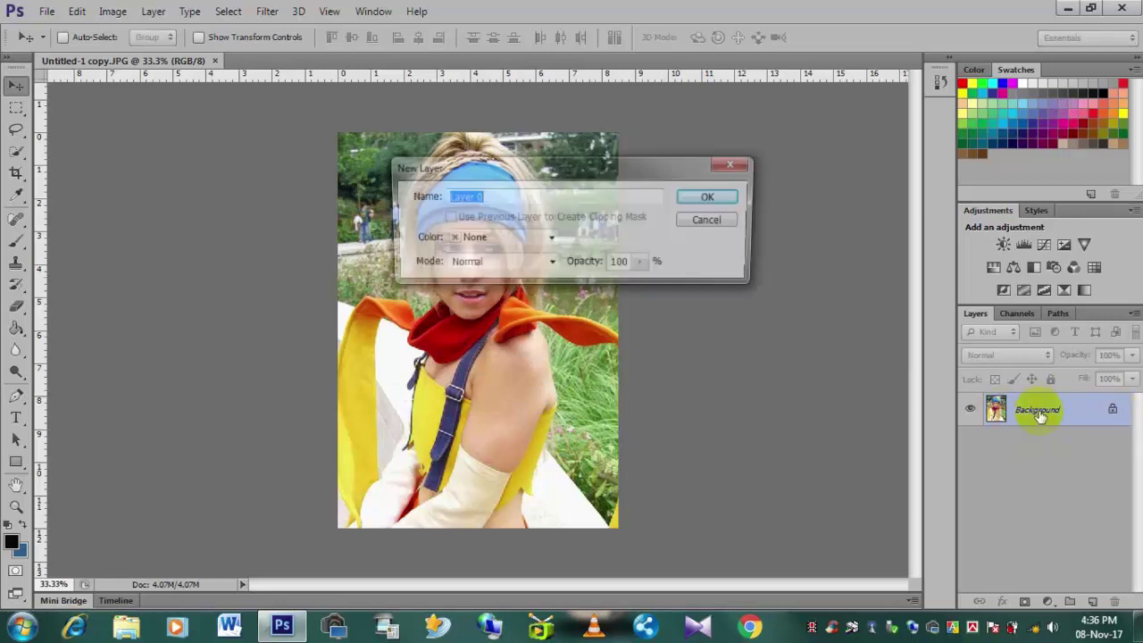
mouse_move(581, 165)
mouse_down()
mouse_move(608, 247)
mouse_move(579, 199)
mouse_up()
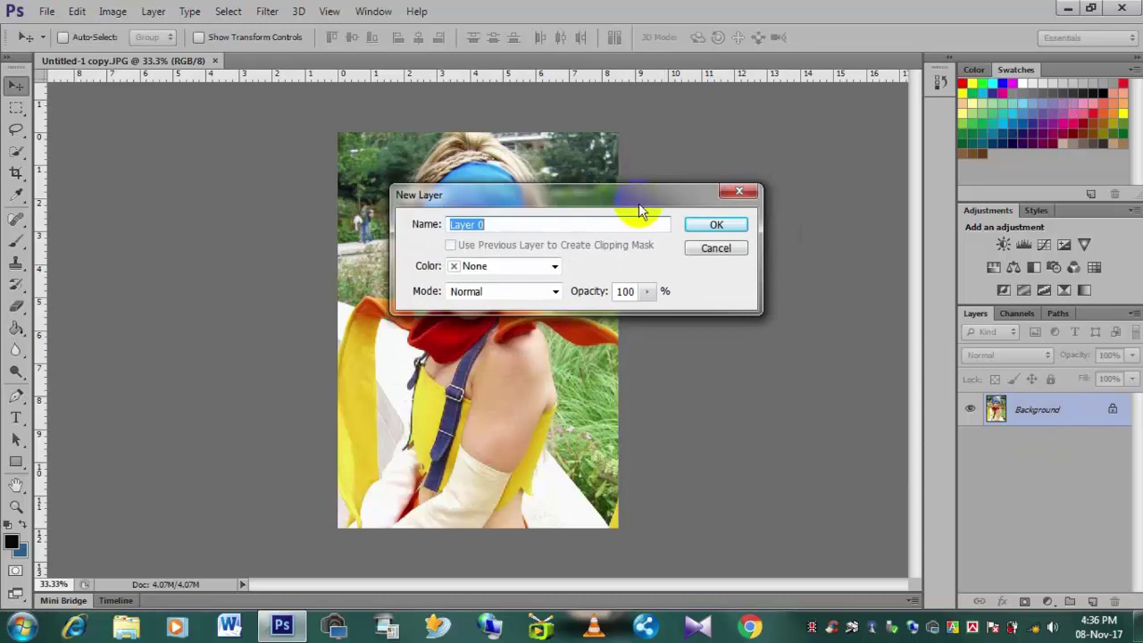
click(721, 224)
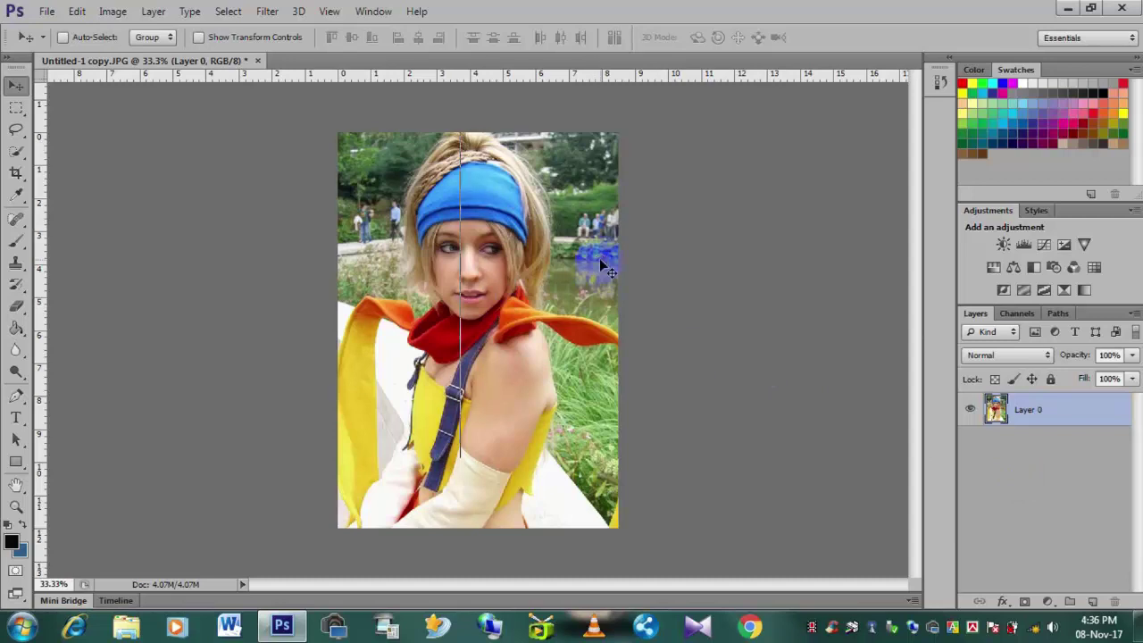
- Zoom the photo to 50% and switch to the Content-Aware Spot Healing Brush Tool
scroll(593, 268, up, 1)
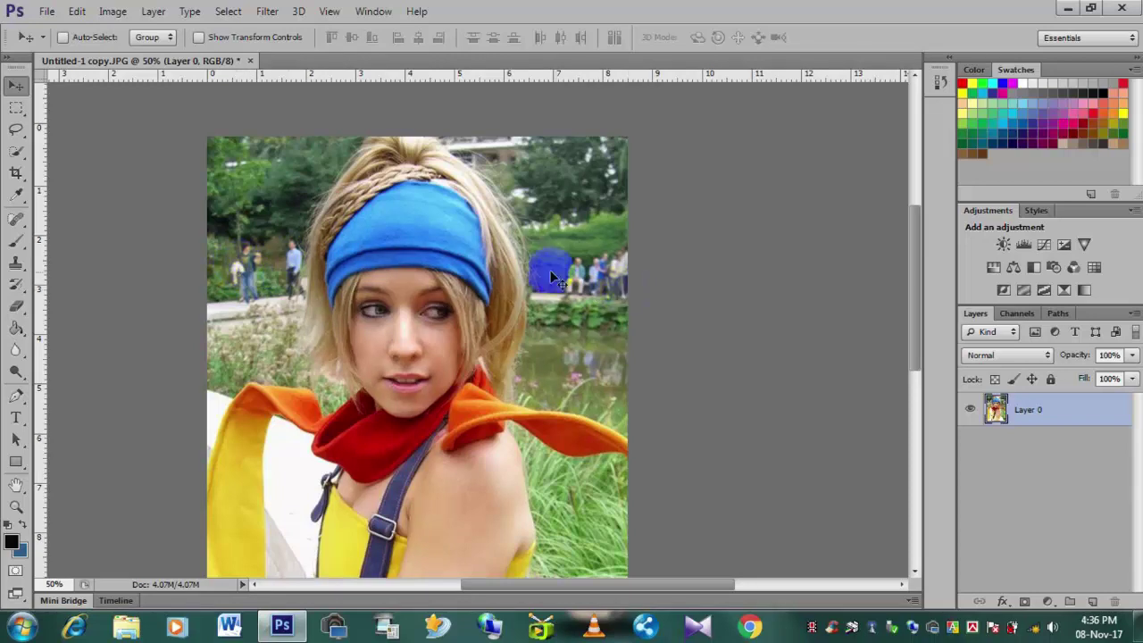
click(425, 278)
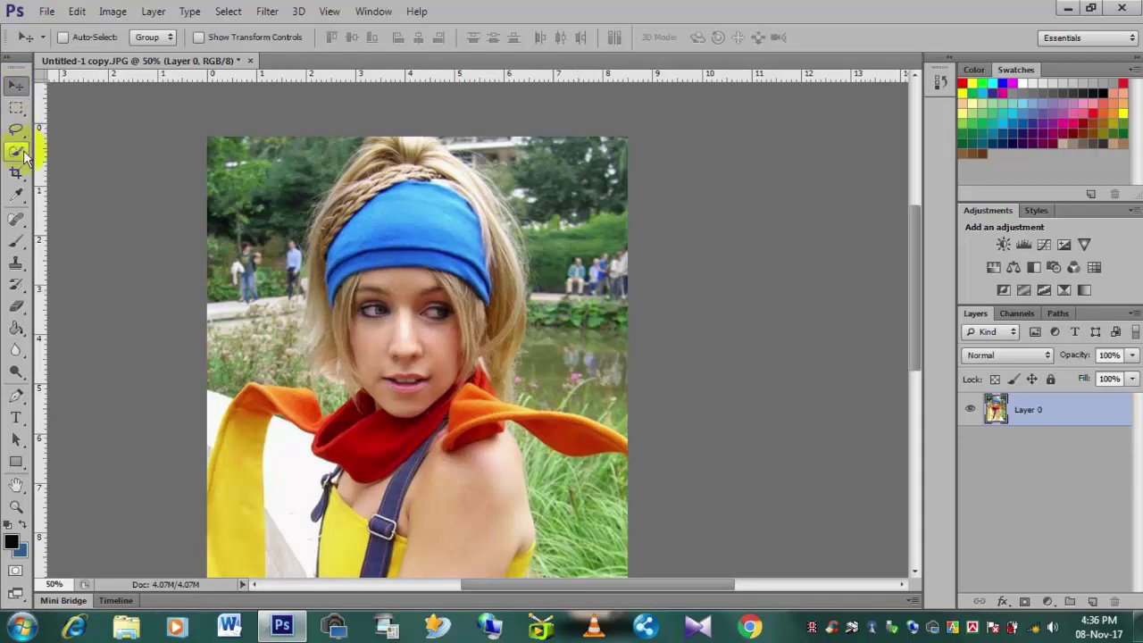
click(18, 222)
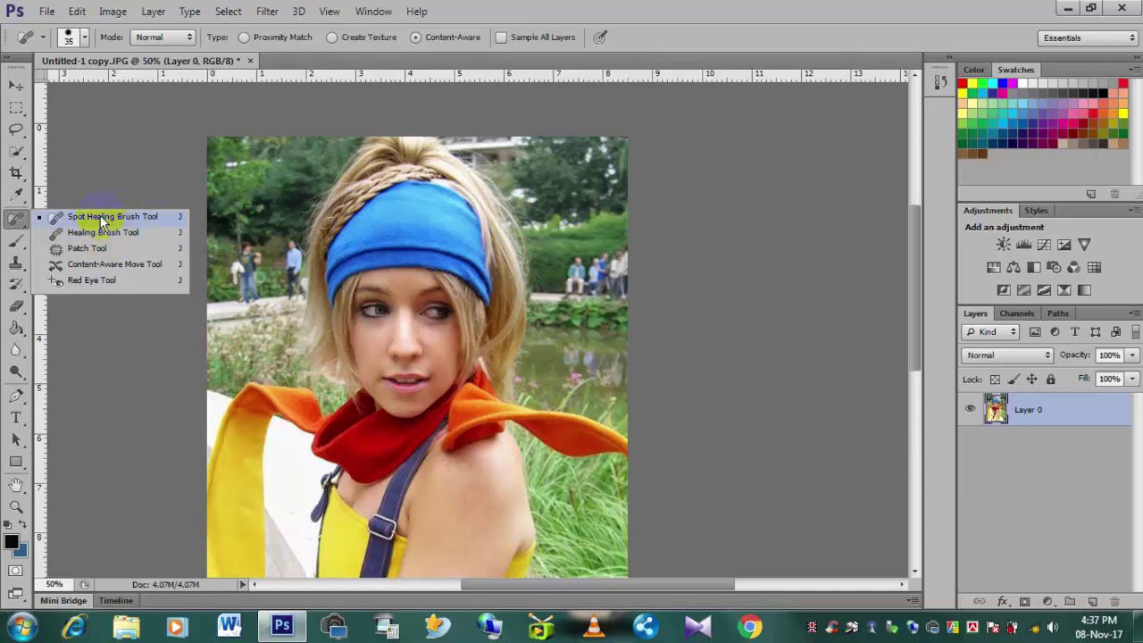
- At 100% zoom, heal out the seated bystanders beside the pond and their traces at the right edge
click(103, 222)
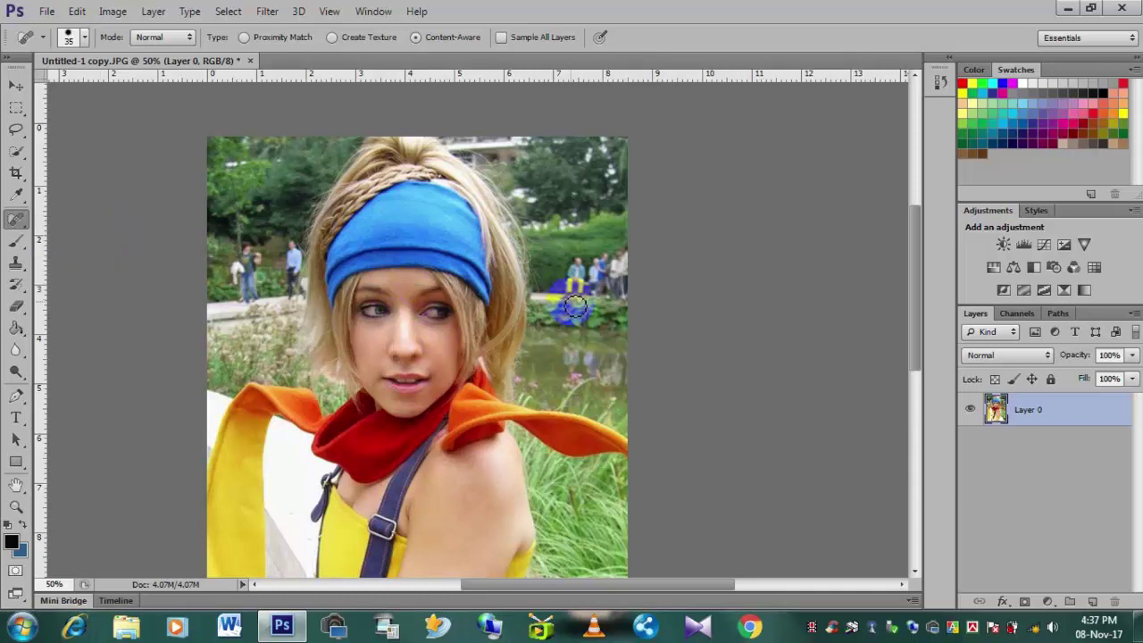
scroll(562, 303, up, 1)
scroll(572, 295, up, 1)
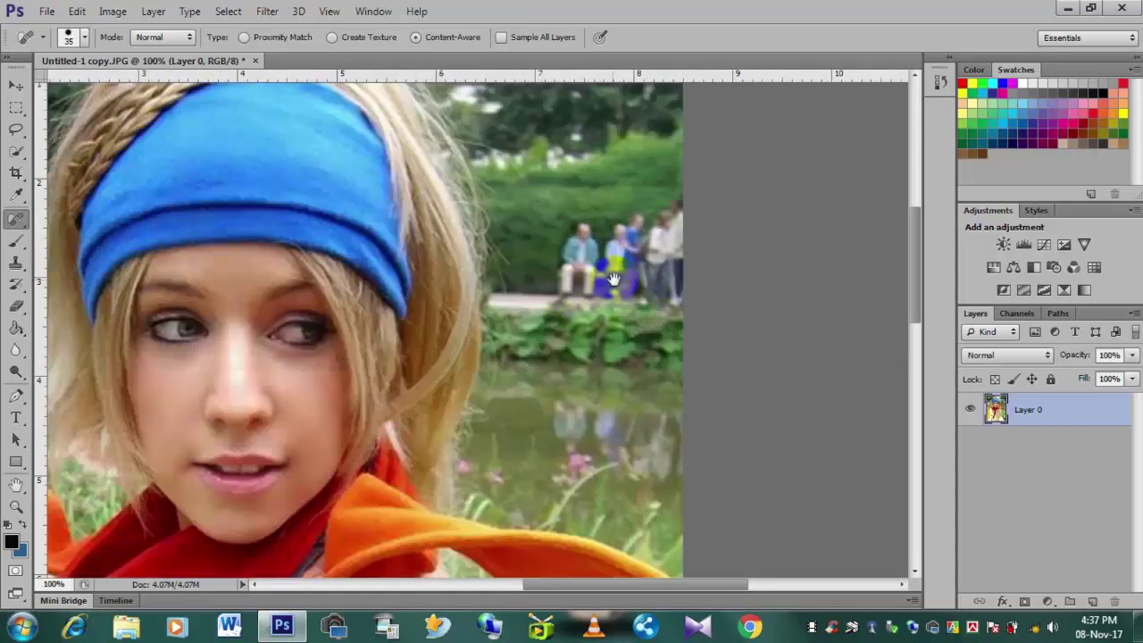
drag(612, 279, 518, 342)
drag(491, 302, 496, 324)
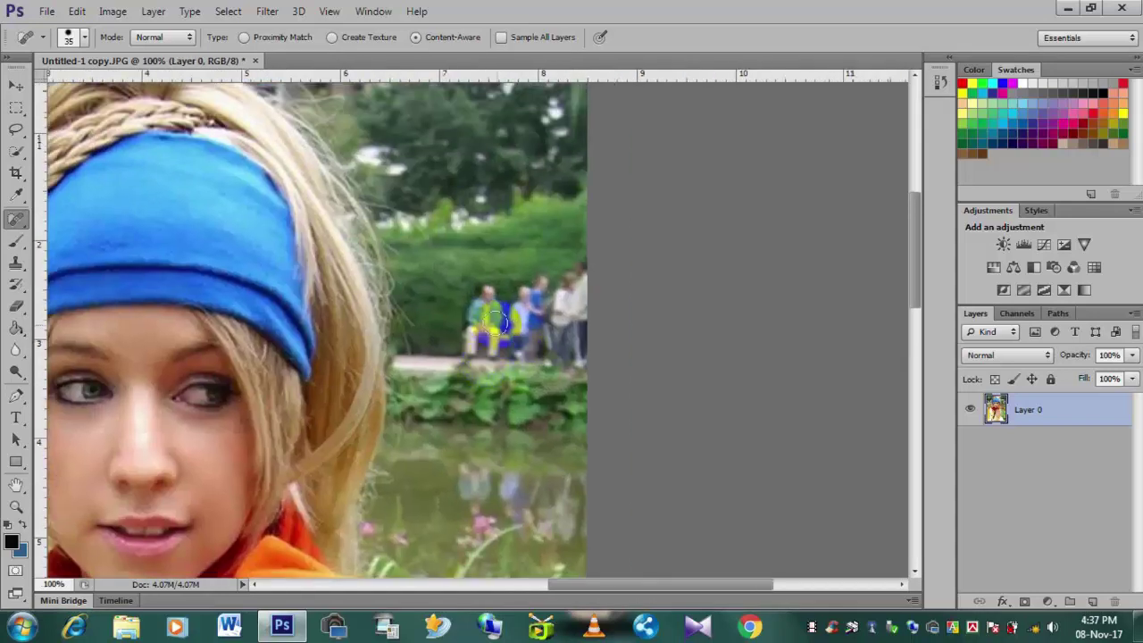
mouse_move(361, 321)
mouse_down()
mouse_move(607, 333)
mouse_move(393, 332)
mouse_up()
click(504, 321)
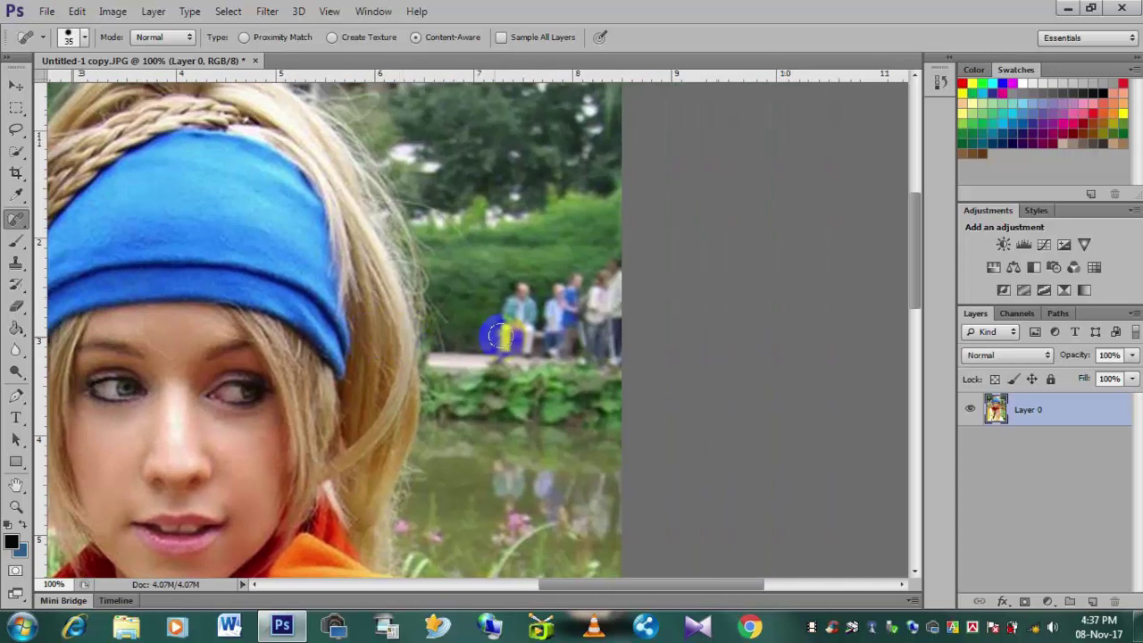
mouse_move(504, 318)
mouse_down()
mouse_move(547, 322)
mouse_move(471, 357)
mouse_move(534, 321)
mouse_move(508, 283)
mouse_move(503, 339)
mouse_move(528, 332)
mouse_move(517, 280)
mouse_move(516, 335)
mouse_move(518, 312)
mouse_move(608, 262)
mouse_move(607, 353)
mouse_move(523, 344)
mouse_move(592, 276)
mouse_move(584, 324)
mouse_move(574, 316)
mouse_move(592, 308)
mouse_move(602, 280)
mouse_up()
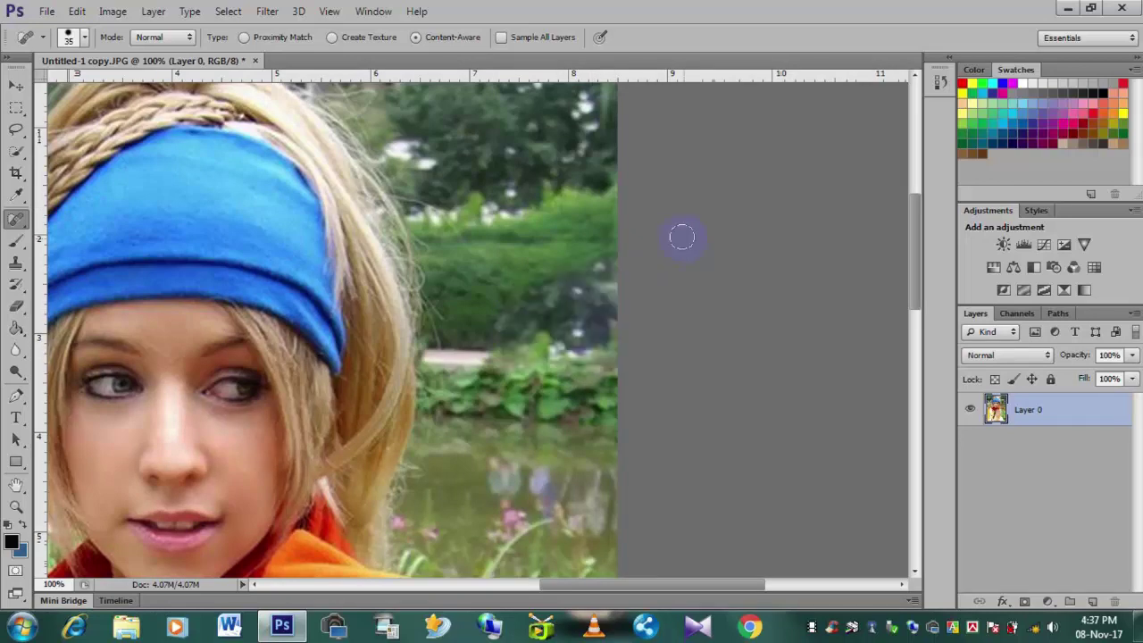
click(600, 325)
- Heal the leftover bystander traces on the hedge and greenery above the pond
click(614, 402)
click(603, 381)
drag(556, 408, 650, 297)
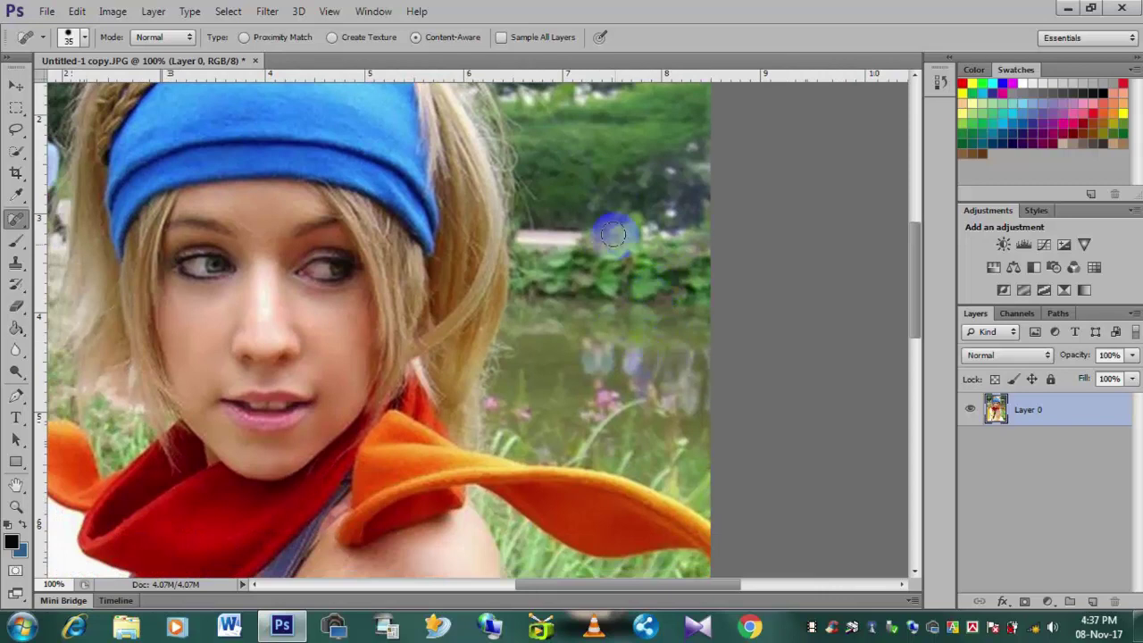
drag(589, 204, 625, 161)
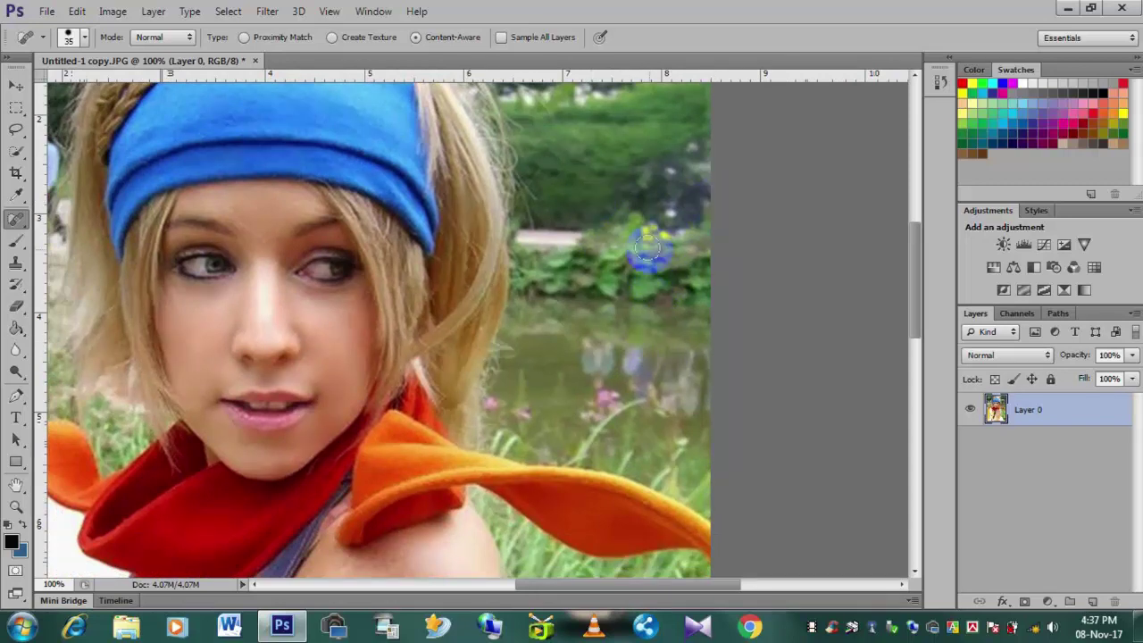
mouse_move(674, 212)
mouse_down()
mouse_move(628, 271)
mouse_move(623, 234)
mouse_move(638, 199)
mouse_move(619, 263)
mouse_move(589, 233)
mouse_move(633, 318)
mouse_move(621, 172)
mouse_move(555, 338)
mouse_up()
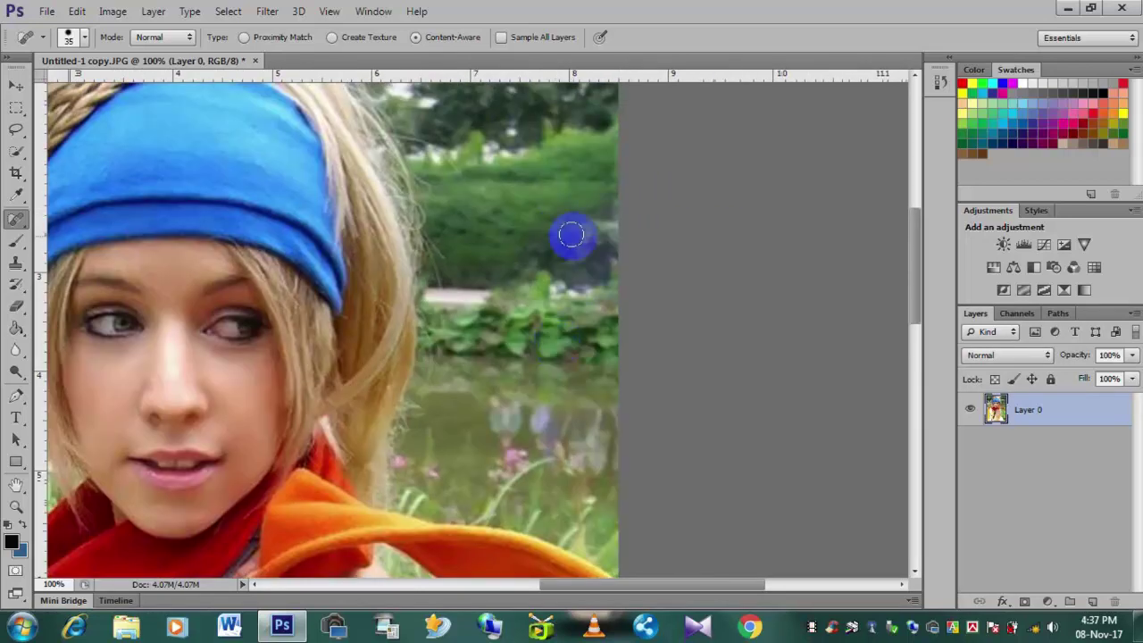
- Paint 35 px Content-Aware strokes over the bystanders' reflections in the pond
drag(575, 411, 594, 308)
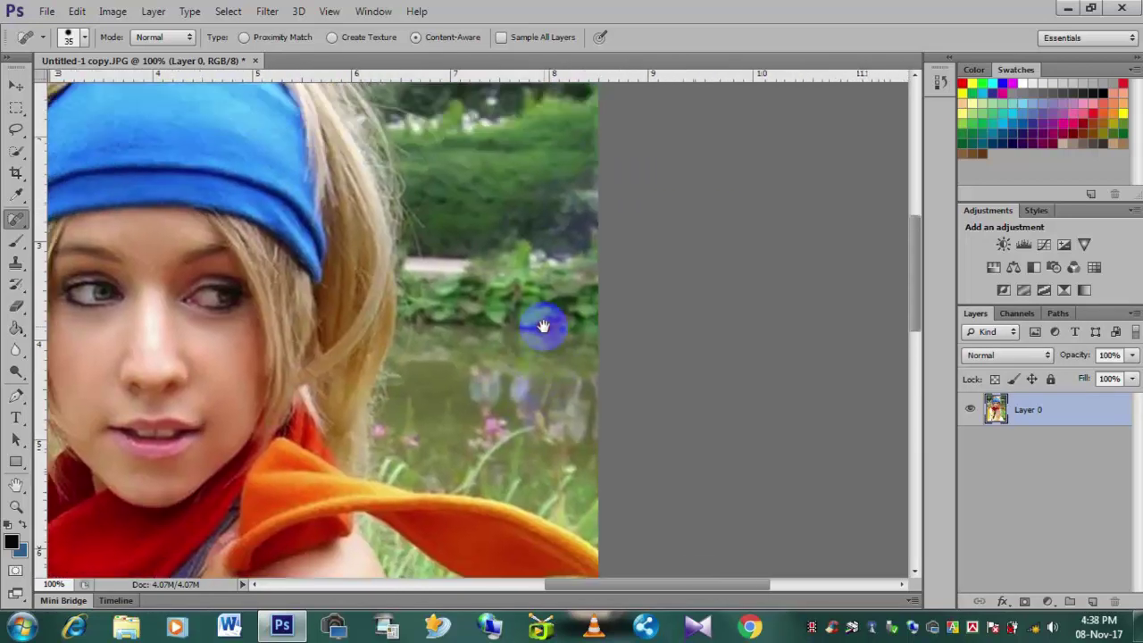
drag(584, 250, 541, 324)
click(538, 326)
mouse_move(502, 406)
mouse_down()
mouse_move(515, 386)
mouse_move(541, 393)
mouse_move(502, 390)
mouse_move(513, 275)
mouse_up()
- Zoom to 200%, shrink the brush to 25 px, and heal the remaining pond reflection streaks
ctrl+click(520, 328)
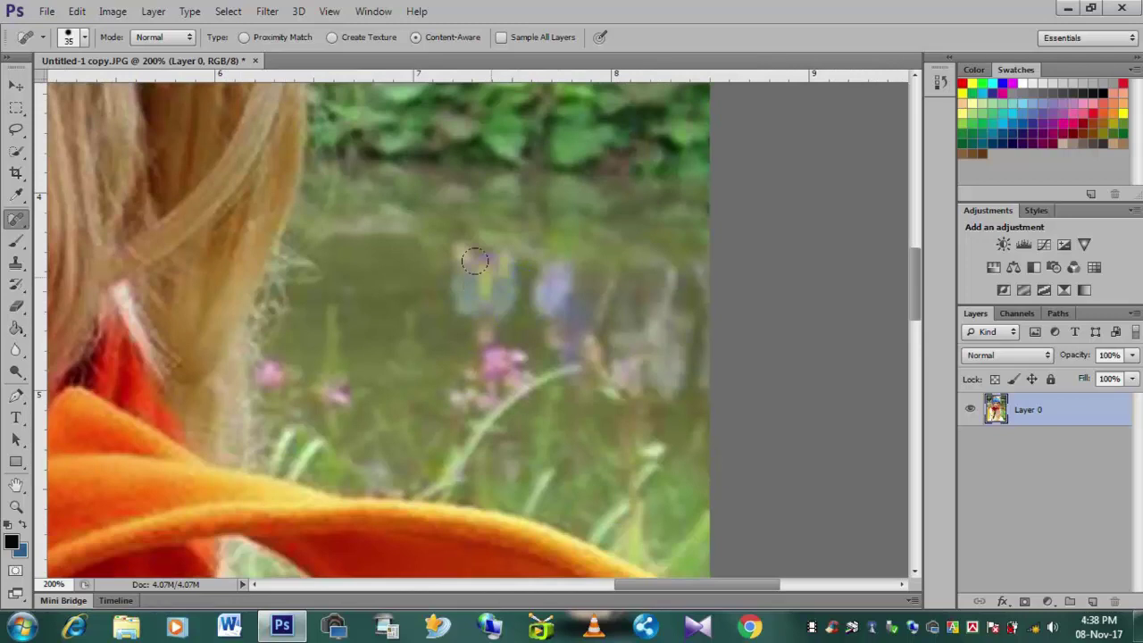
key(bracketleft)
mouse_move(464, 245)
mouse_down()
mouse_move(498, 292)
mouse_move(500, 237)
mouse_move(568, 335)
mouse_up()
drag(571, 252, 566, 317)
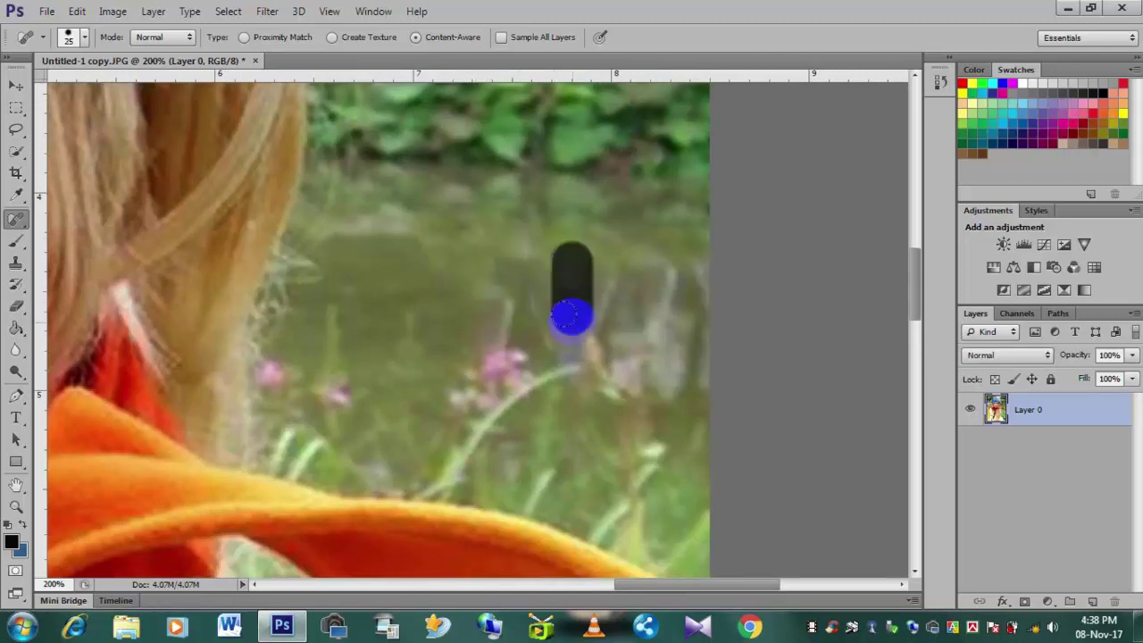
scroll(535, 308, down, 1)
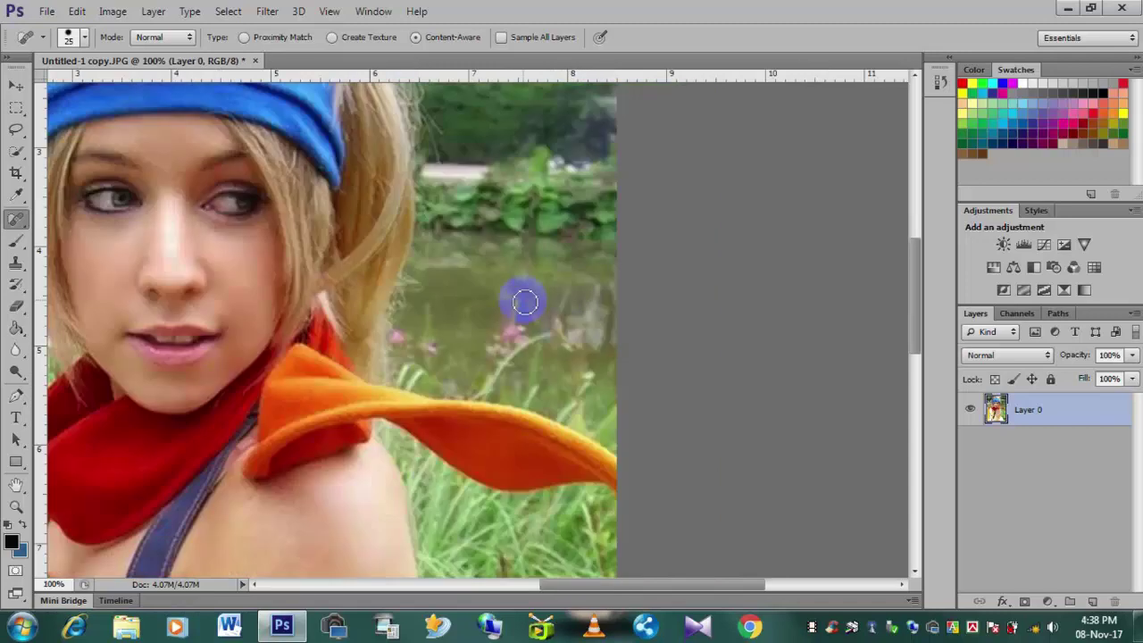
drag(590, 284, 568, 343)
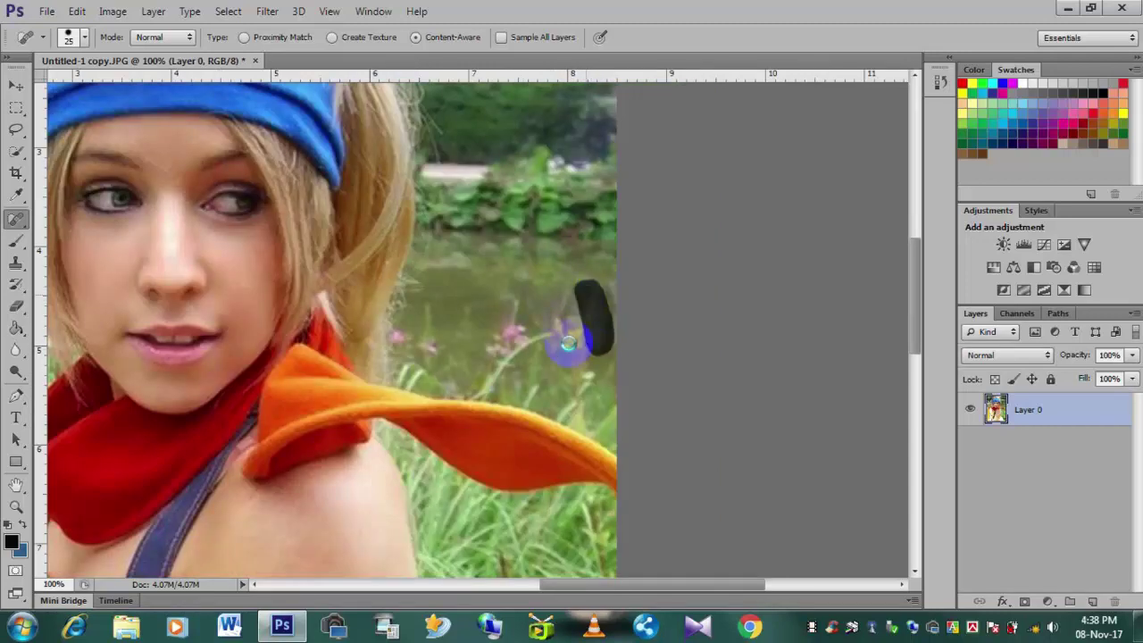
drag(570, 290, 533, 315)
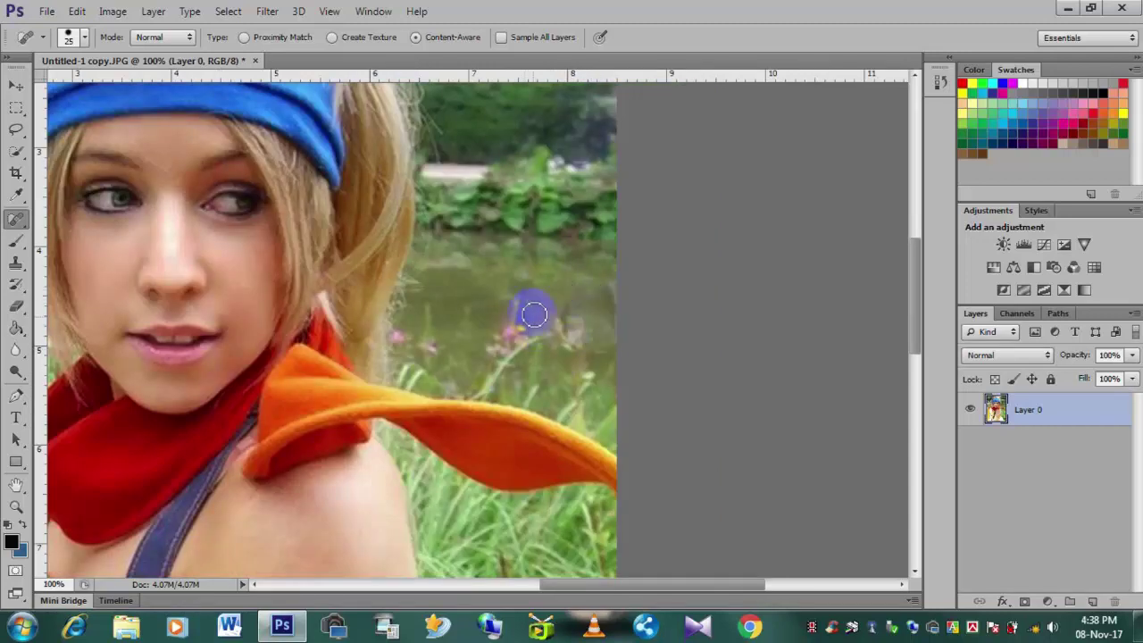
- With a 35 px brush, heal out both path bystanders and a spot beside the left eye
drag(401, 241, 555, 306)
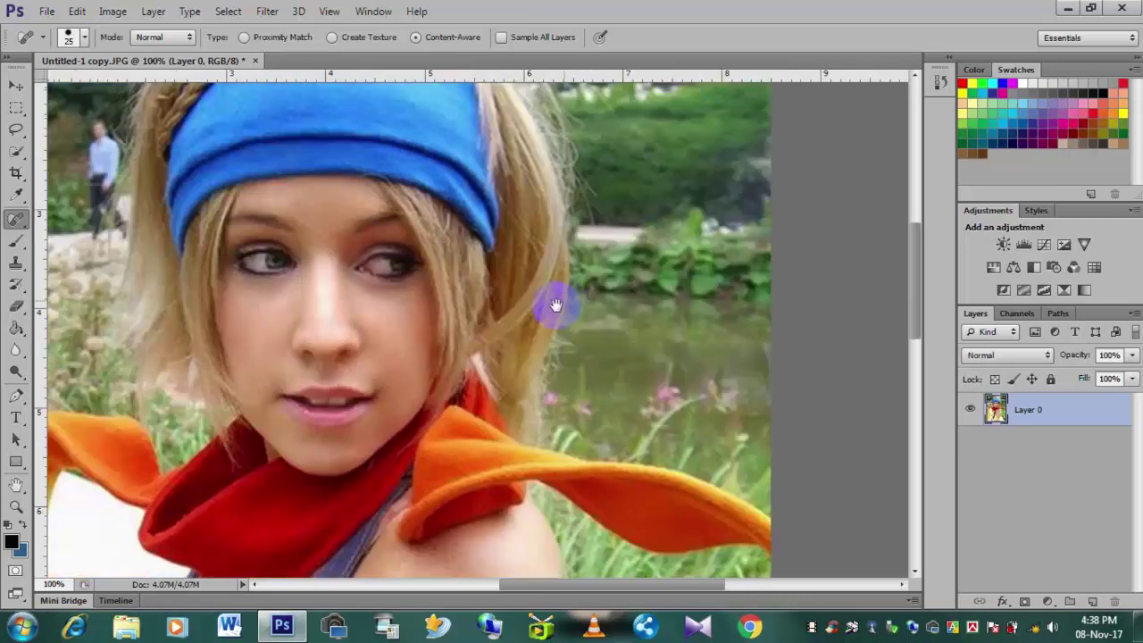
drag(428, 301, 541, 306)
drag(345, 270, 485, 311)
drag(344, 322, 390, 318)
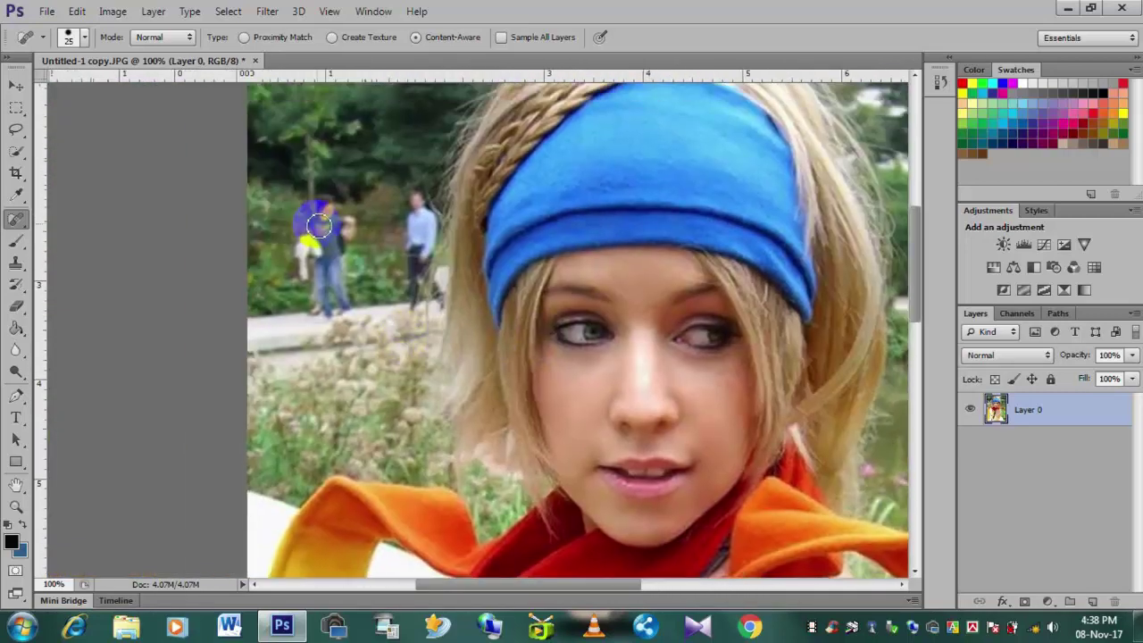
key(bracketright)
mouse_move(319, 192)
mouse_down()
mouse_move(346, 302)
mouse_move(301, 242)
mouse_move(314, 211)
mouse_up()
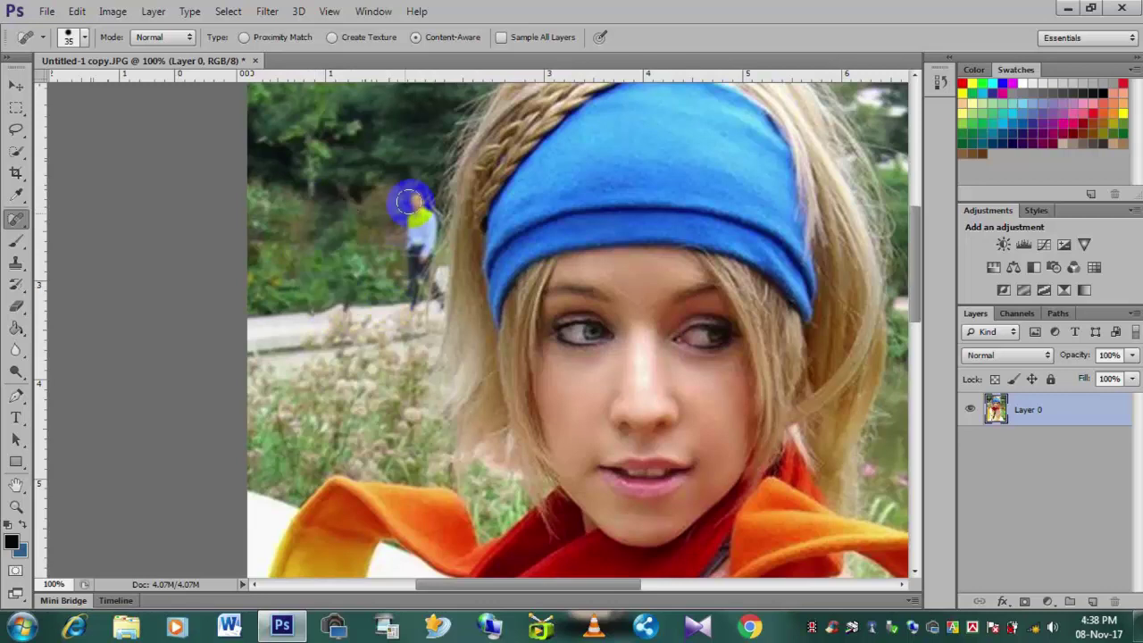
mouse_move(415, 193)
mouse_down()
mouse_move(419, 306)
mouse_move(426, 206)
mouse_move(416, 186)
mouse_up()
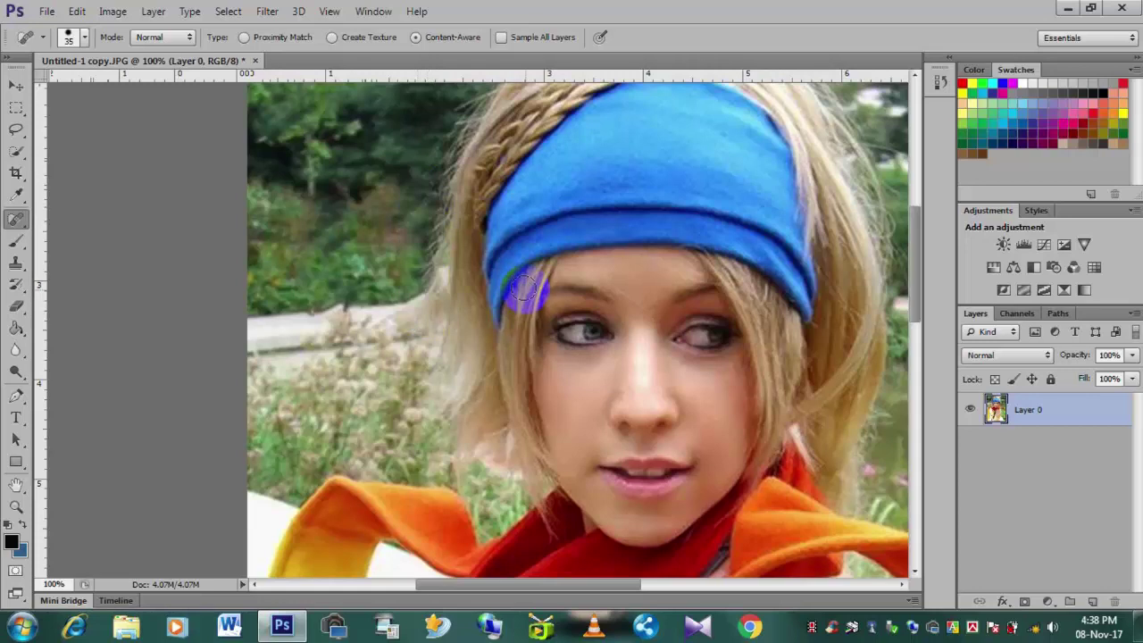
drag(536, 357, 589, 338)
- Zoom out to the whole photo and heal spots on the cheek and background hedge
ctrl+alt+click(564, 354)
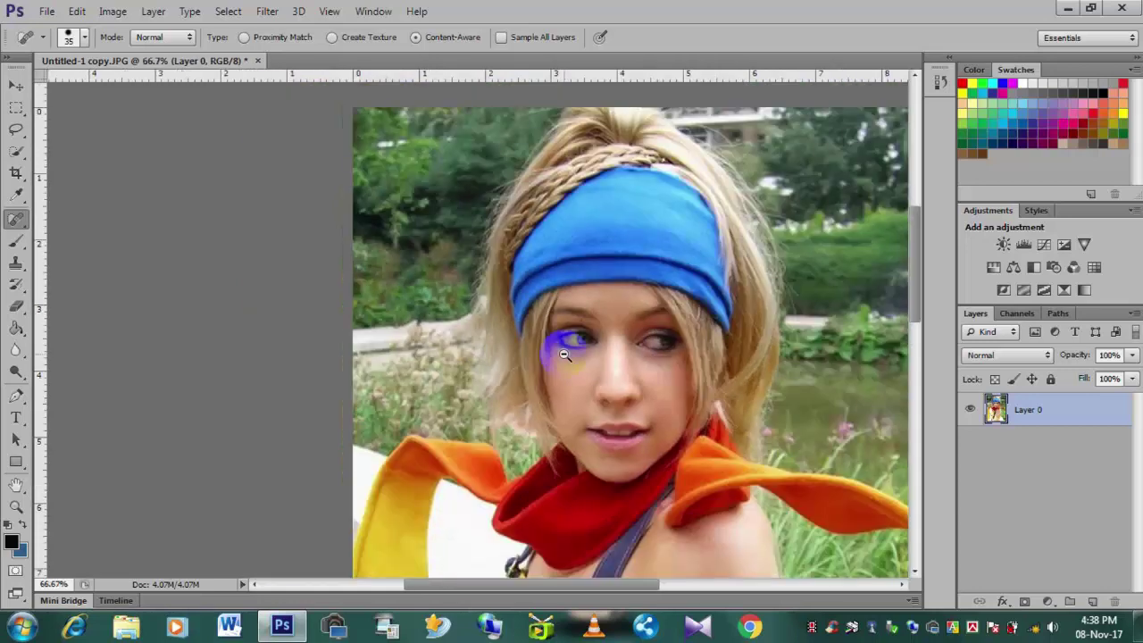
ctrl+alt+click(565, 354)
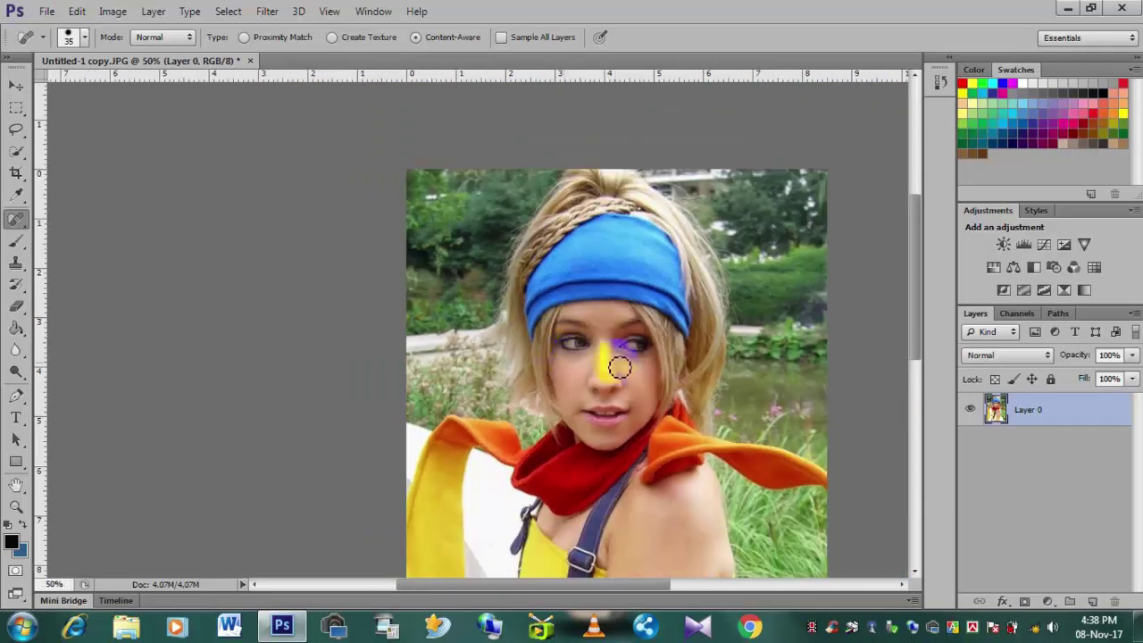
mouse_move(620, 365)
mouse_down()
mouse_move(505, 299)
mouse_move(520, 319)
mouse_move(486, 313)
mouse_move(576, 250)
mouse_up()
key(ctrl+minus)
alt+scroll(568, 241, up, 1)
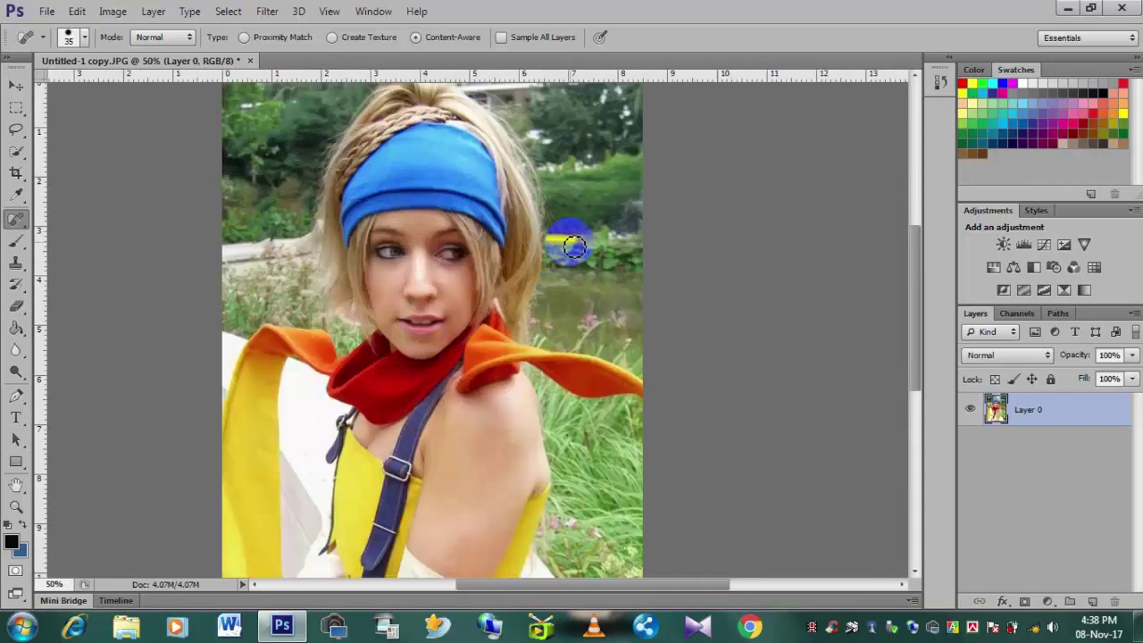
scroll(554, 279, up, 1)
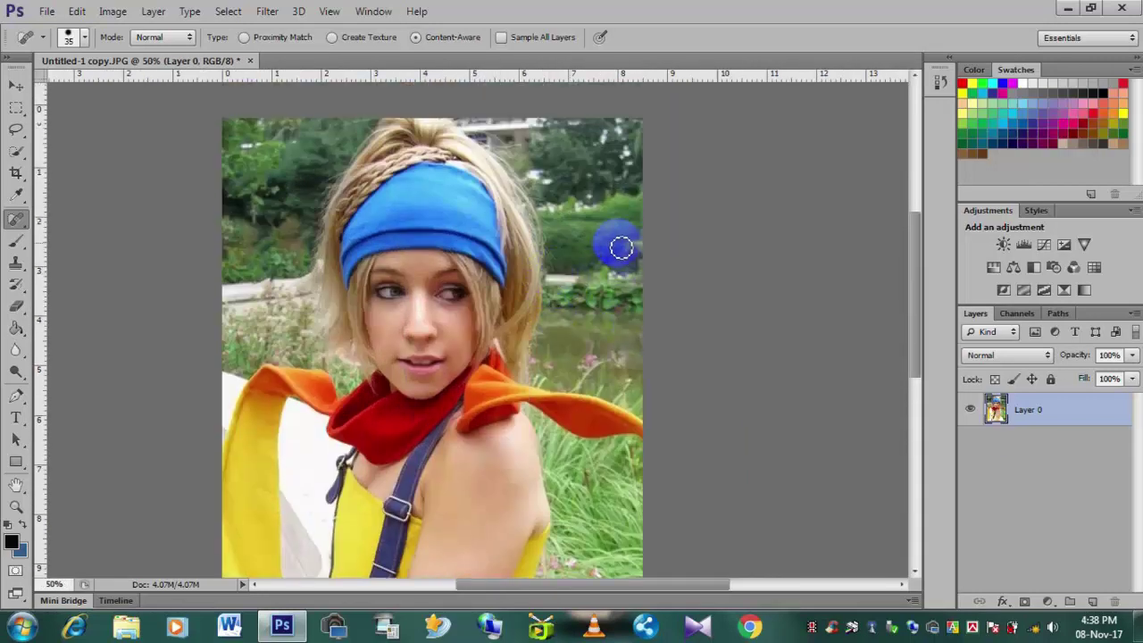
mouse_move(615, 245)
mouse_down()
mouse_move(601, 267)
mouse_move(616, 255)
mouse_move(604, 312)
mouse_up()
- Heal spots beside the right eye, on the shoulder cloth, and along the orange scarf
drag(459, 298, 463, 306)
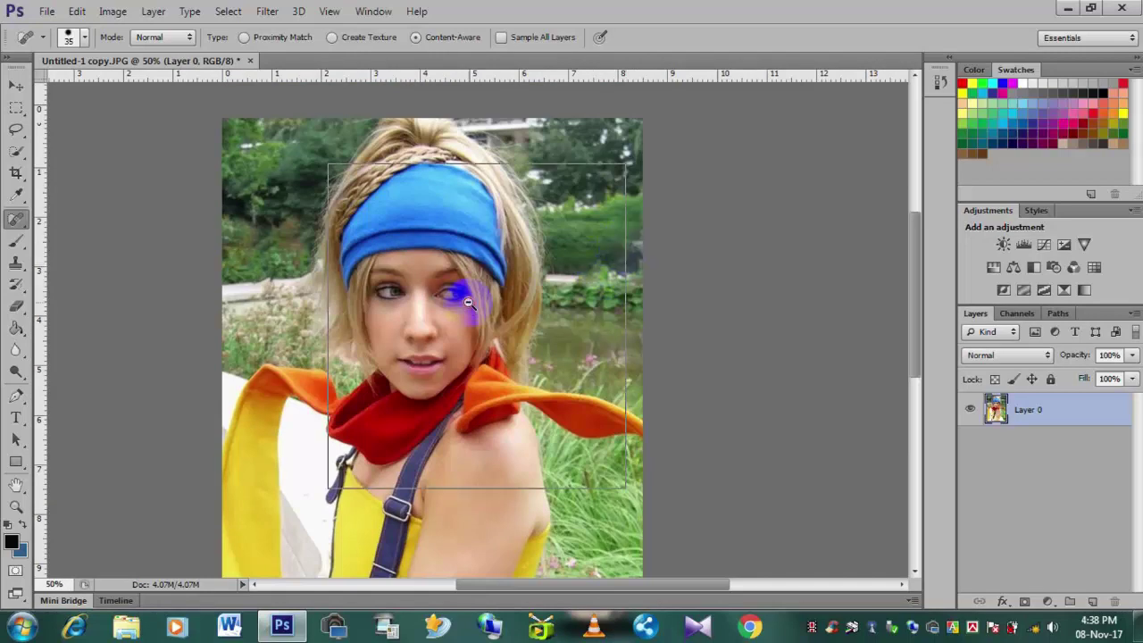
alt+scroll(460, 303, down, 1)
drag(455, 343, 464, 355)
drag(518, 327, 542, 335)
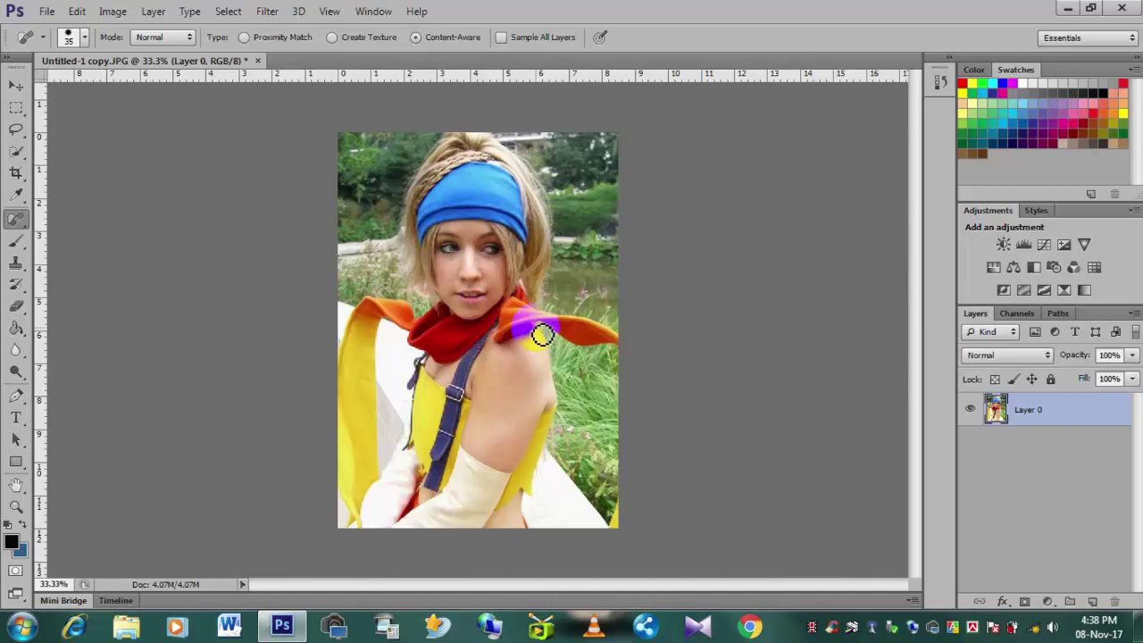
drag(613, 302, 629, 318)
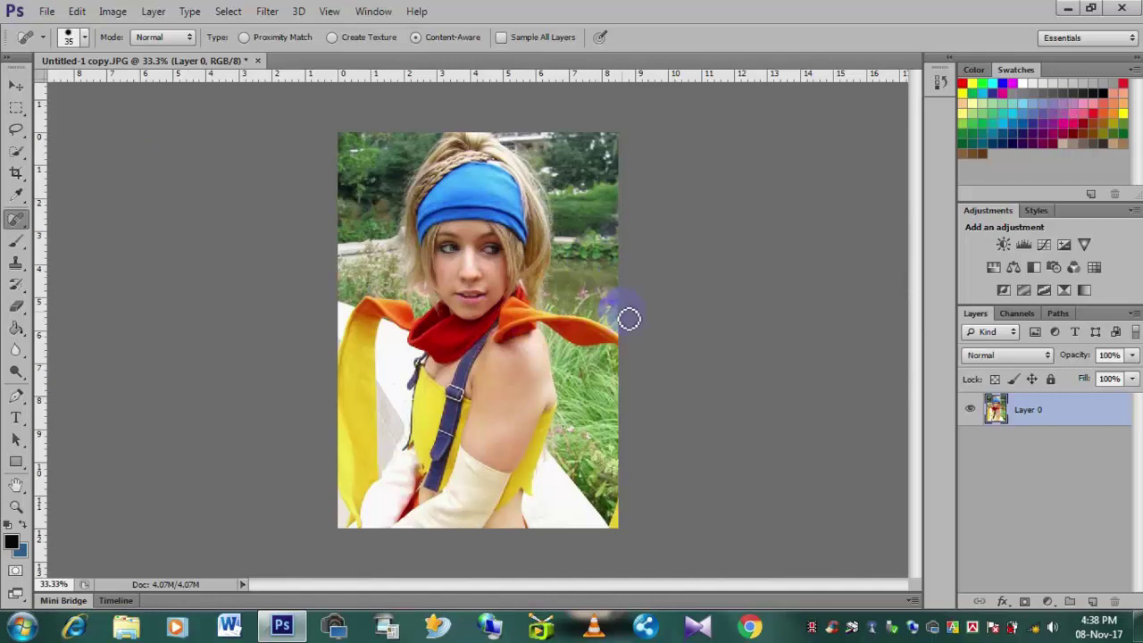
drag(526, 289, 547, 304)
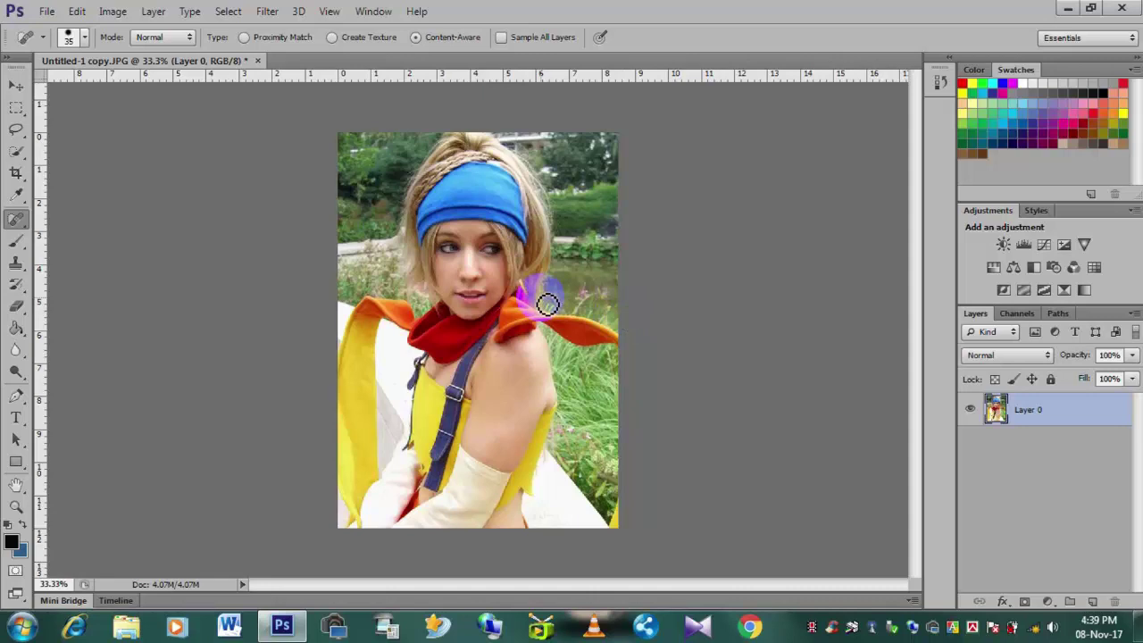
drag(547, 305, 642, 345)
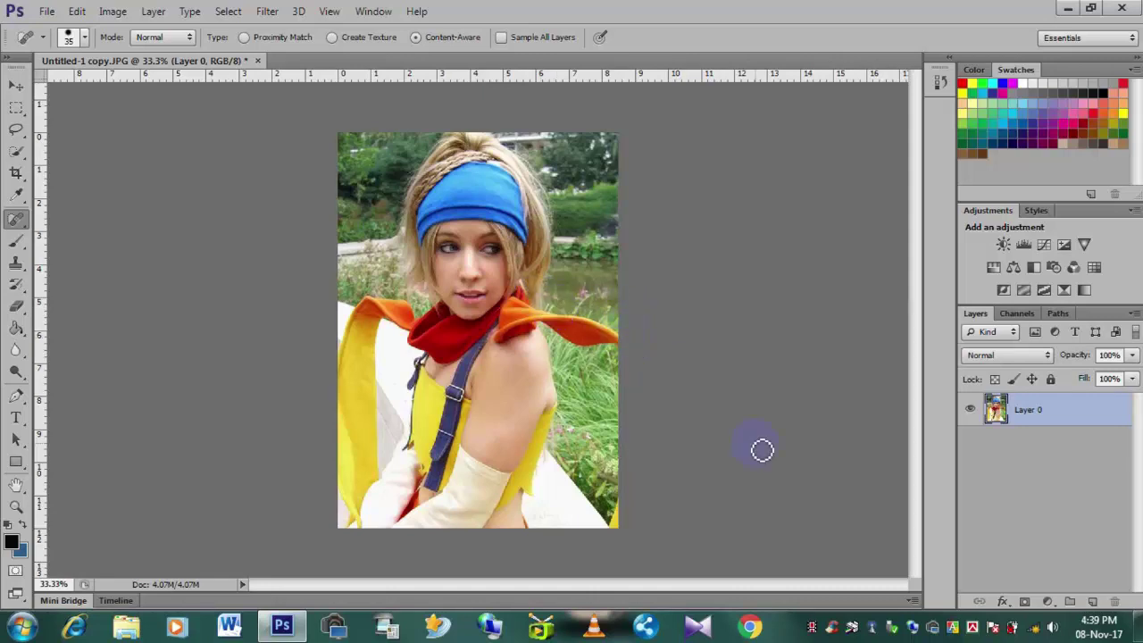